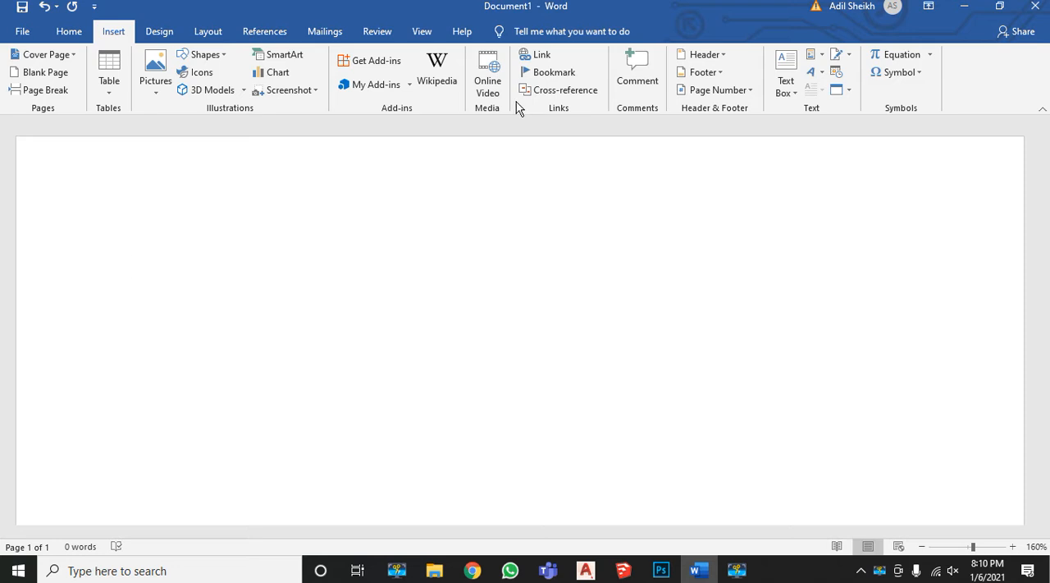
Enter the heading "GLOBAL WARMING" in the blank document and start a new line below it
text(GLOBAL )
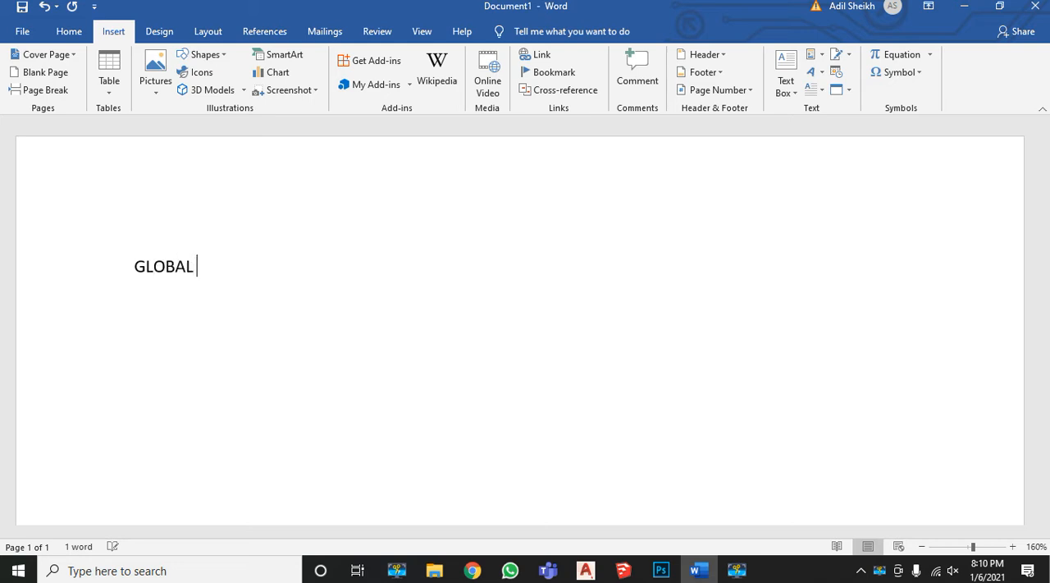
text(WAR)
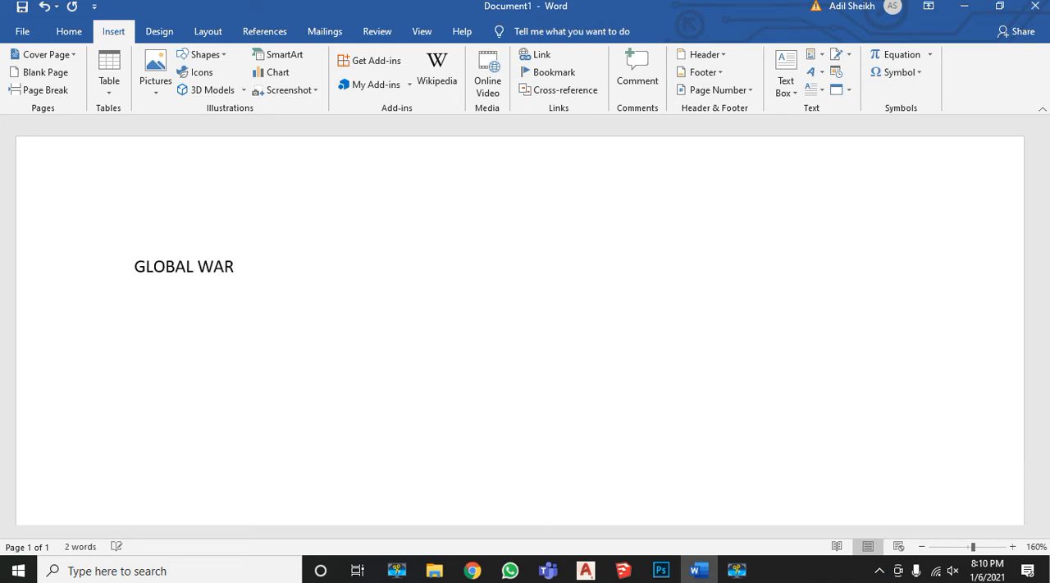
text(MING)
key(Return)
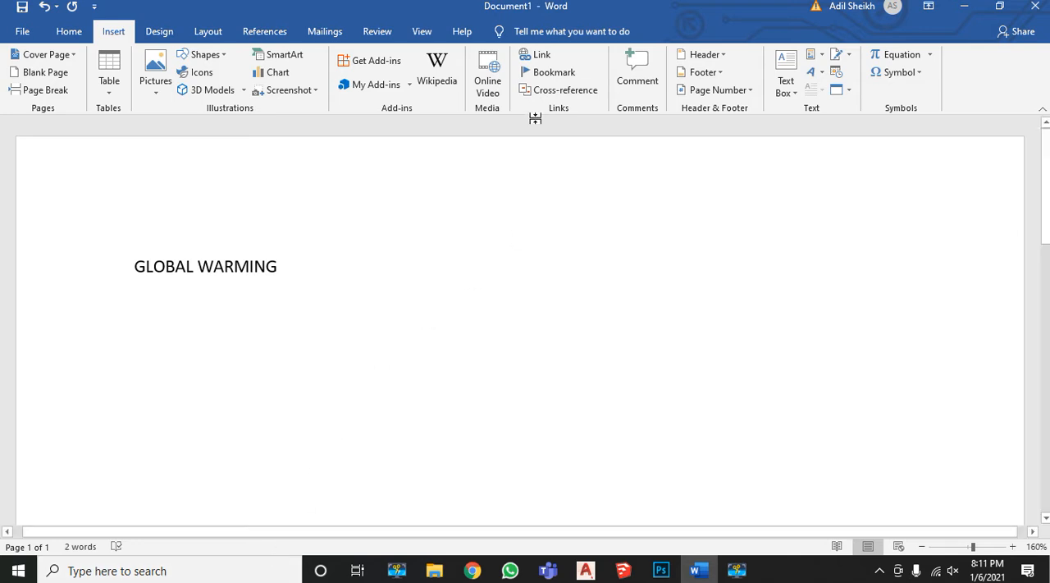
Start inserting an online video, switch to Chrome and copy the URL of the YouTube video "Global Warming 101 | National Geographic"
click(482, 91)
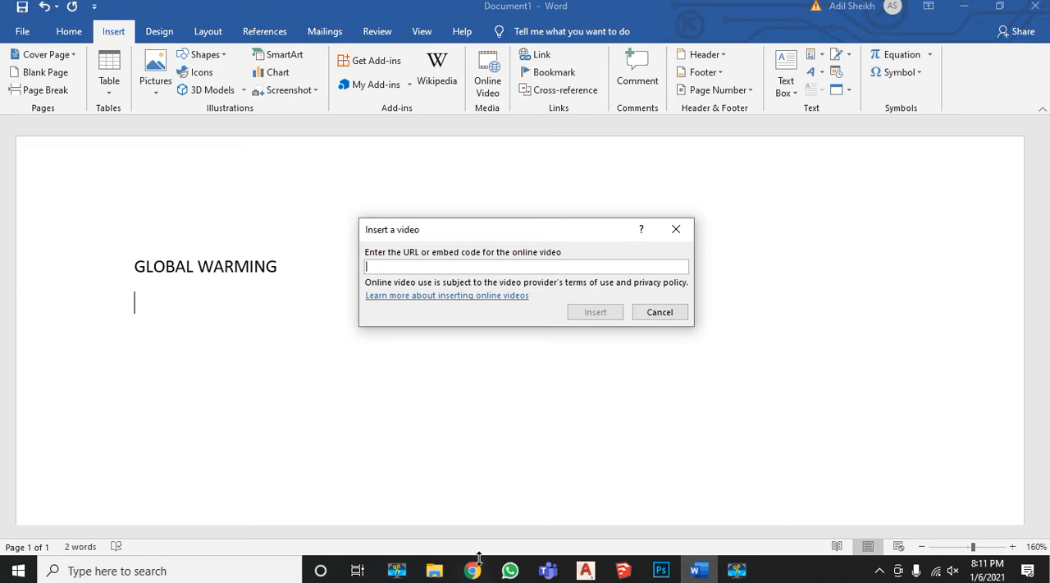
mouse_move(481, 574)
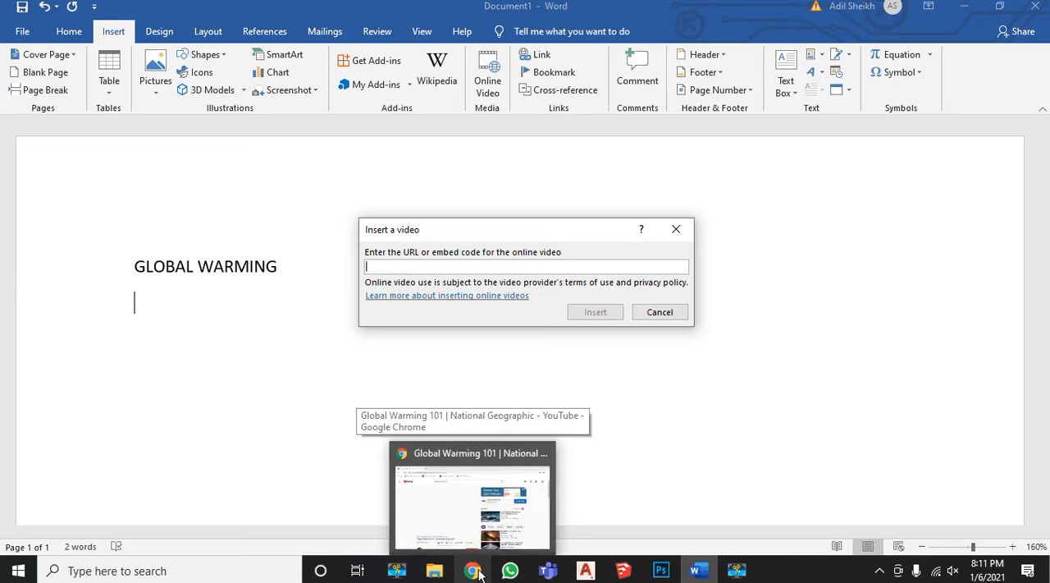
click(454, 490)
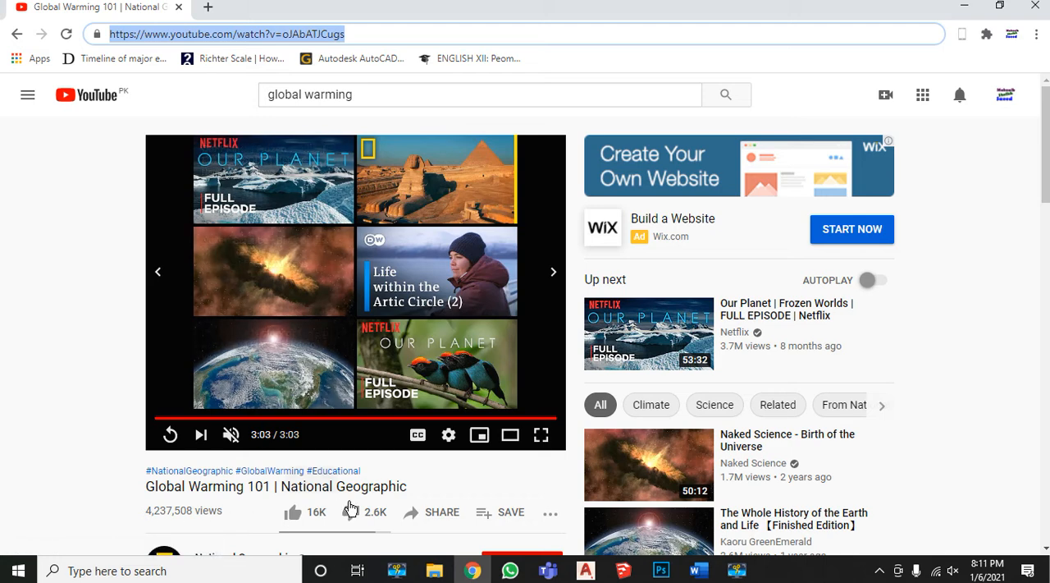
drag(396, 37, 107, 17)
key(ctrl+c)
right_click(243, 36)
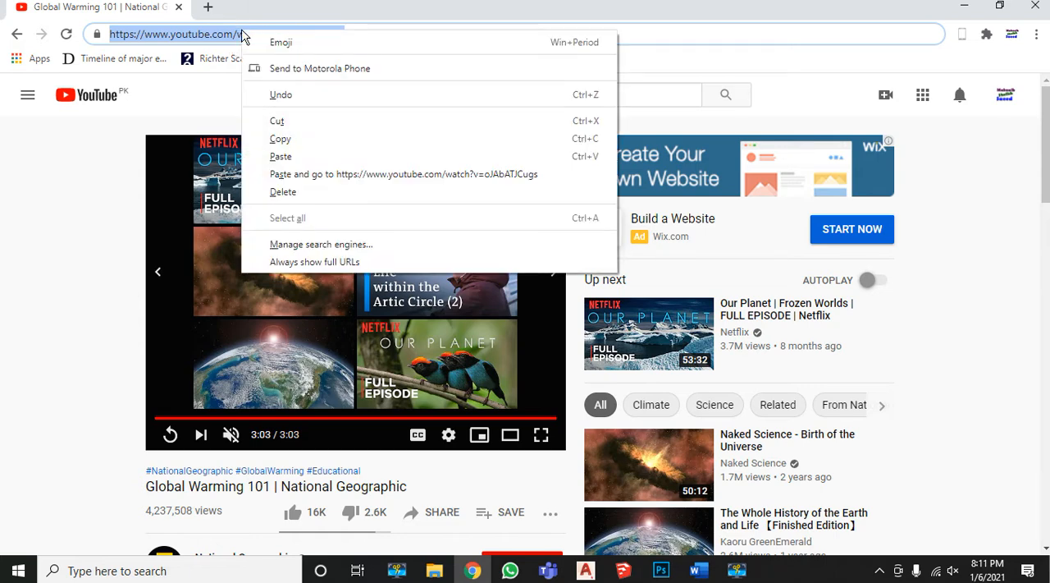
click(276, 138)
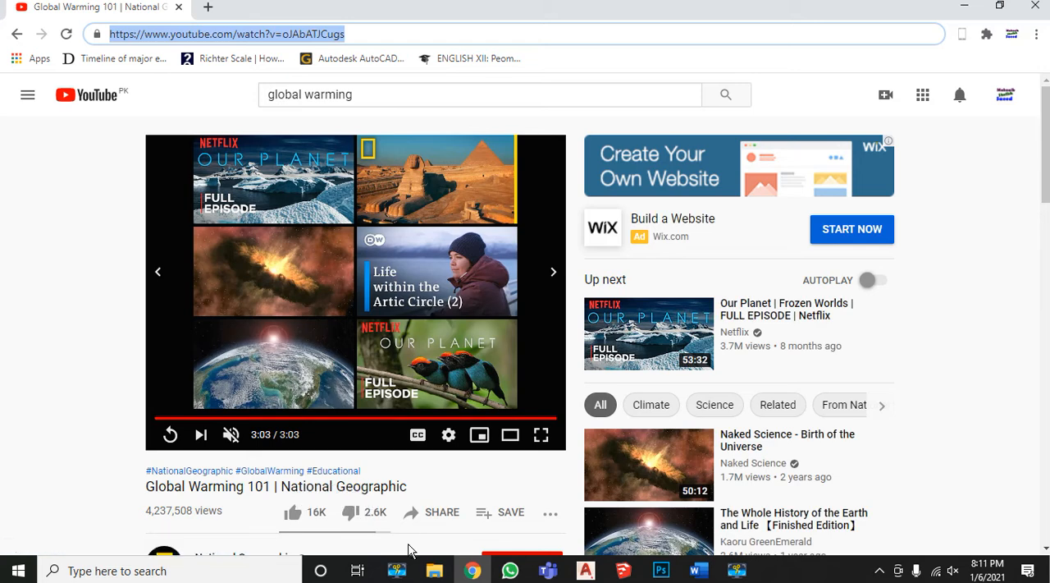
Return to Word, paste the copied YouTube URL as the online video address and insert the video below the heading
key(alt+Tab)
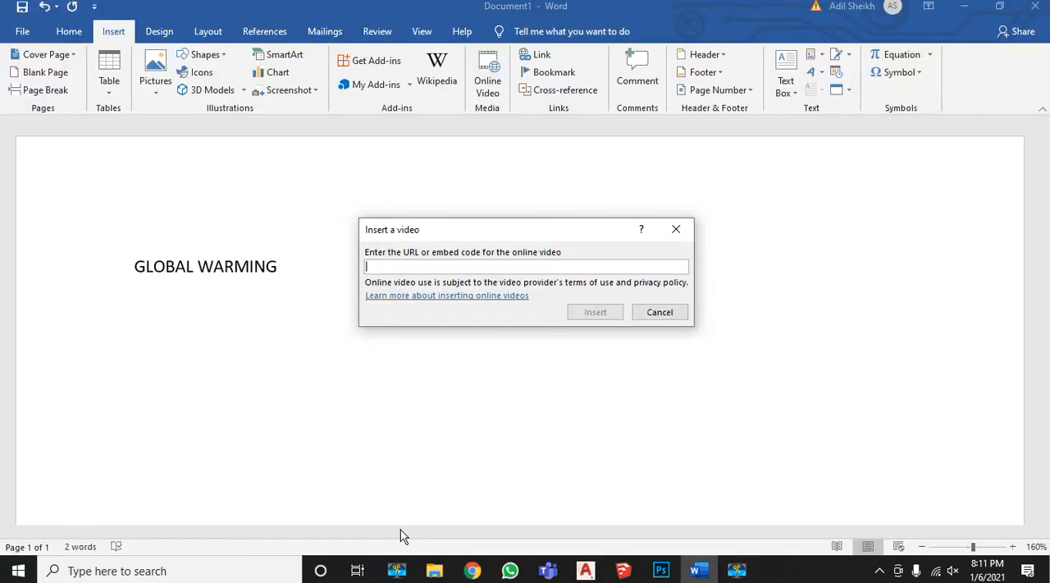
right_click(379, 263)
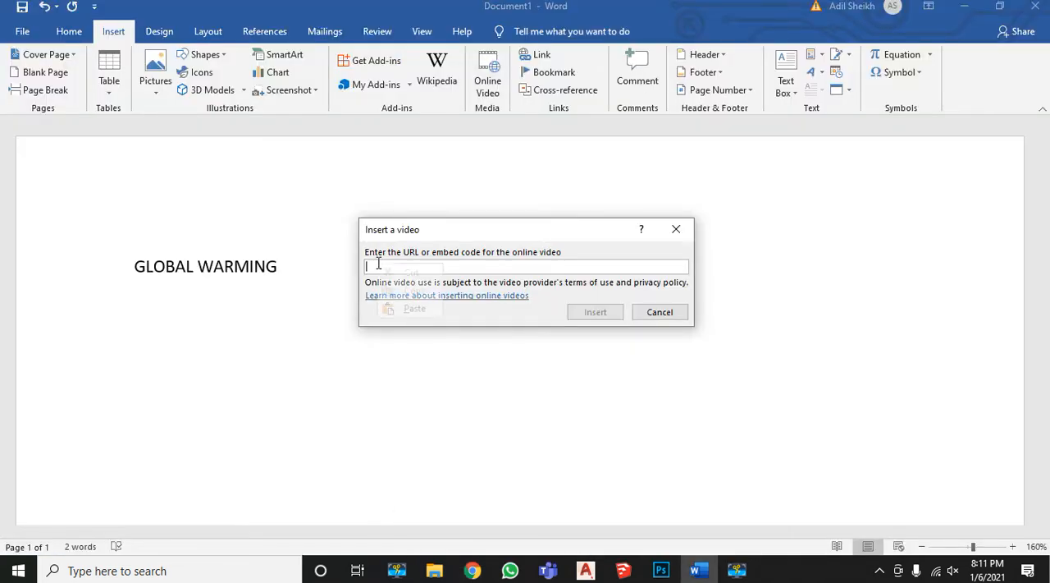
click(427, 311)
click(598, 311)
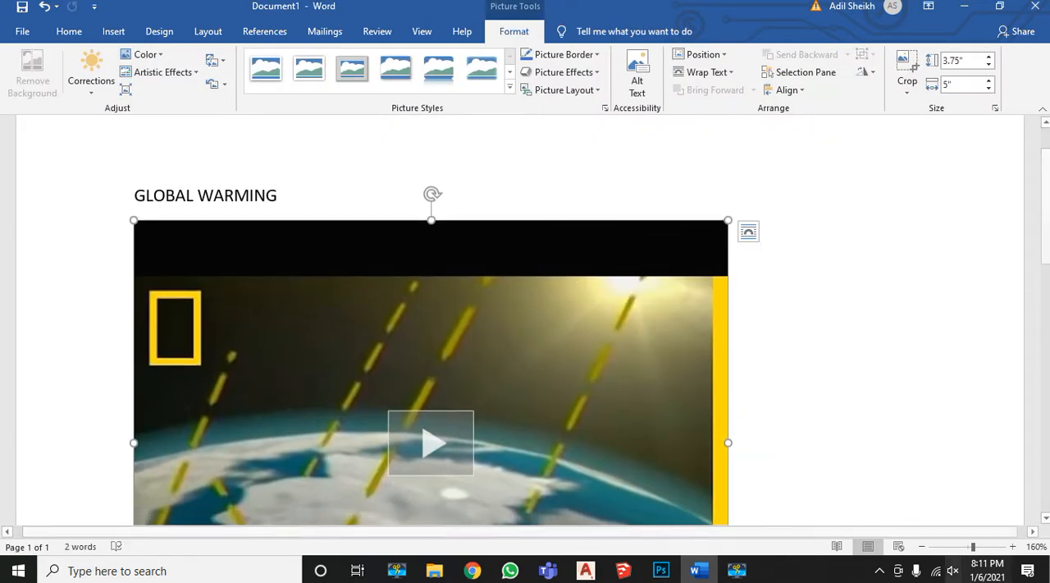
Apply the soft-edged rectangle picture style to the inserted video
click(922, 547)
click(923, 547)
click(922, 546)
click(922, 547)
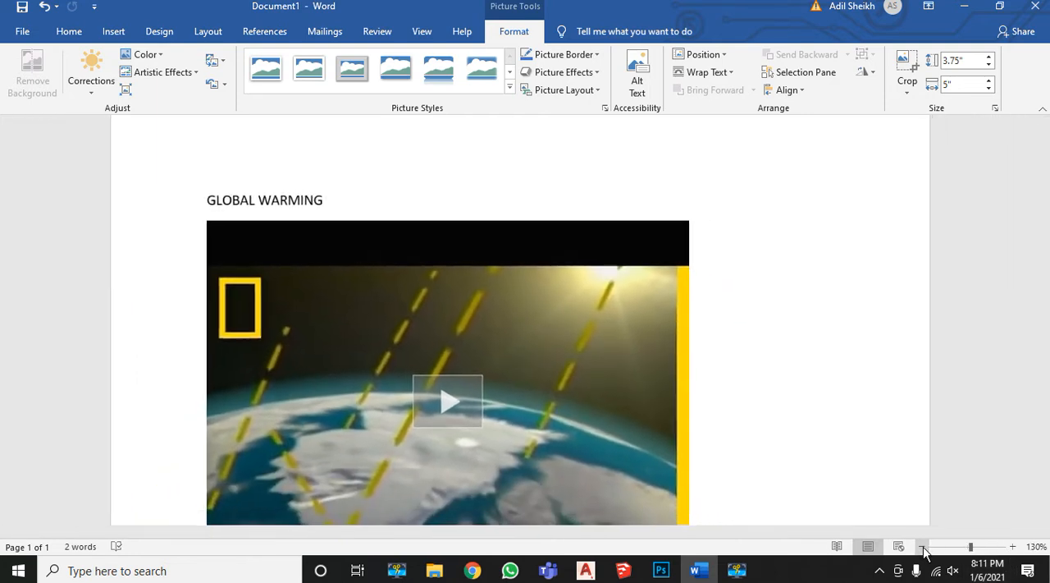
click(923, 547)
click(923, 547)
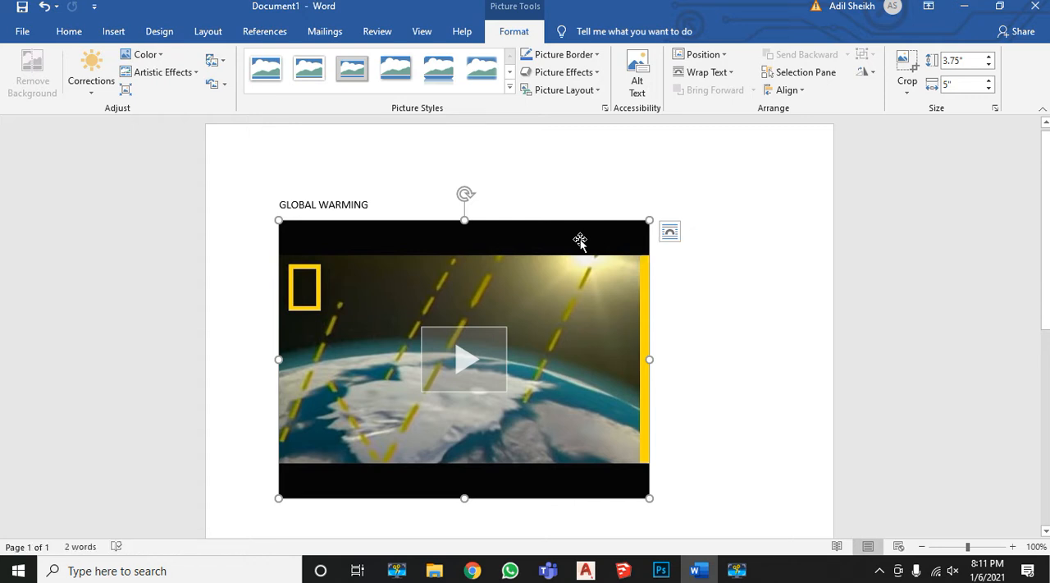
click(486, 71)
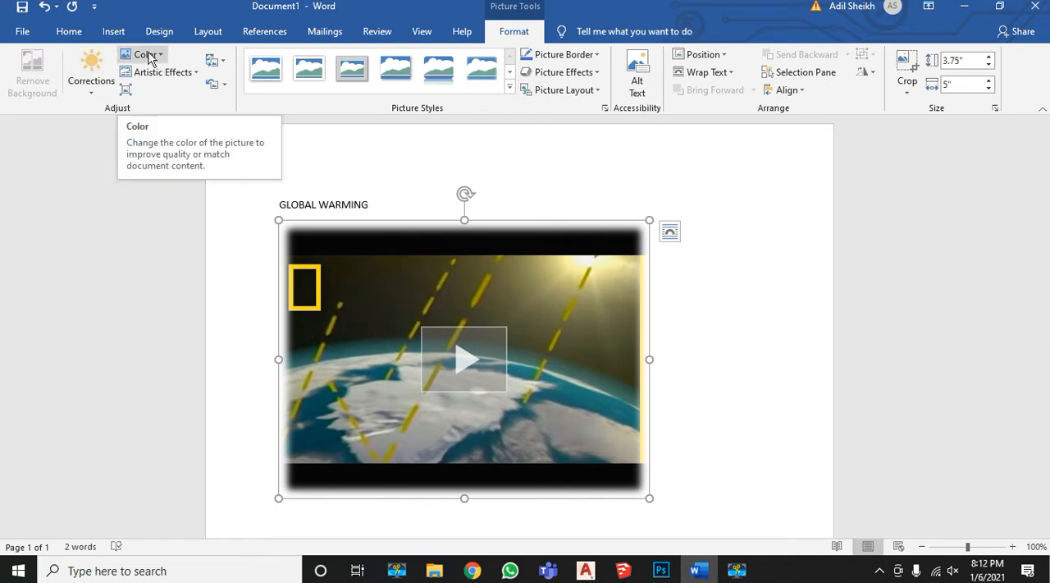
Recolor the video's preview picture with the light gray variation and deselect it
click(146, 55)
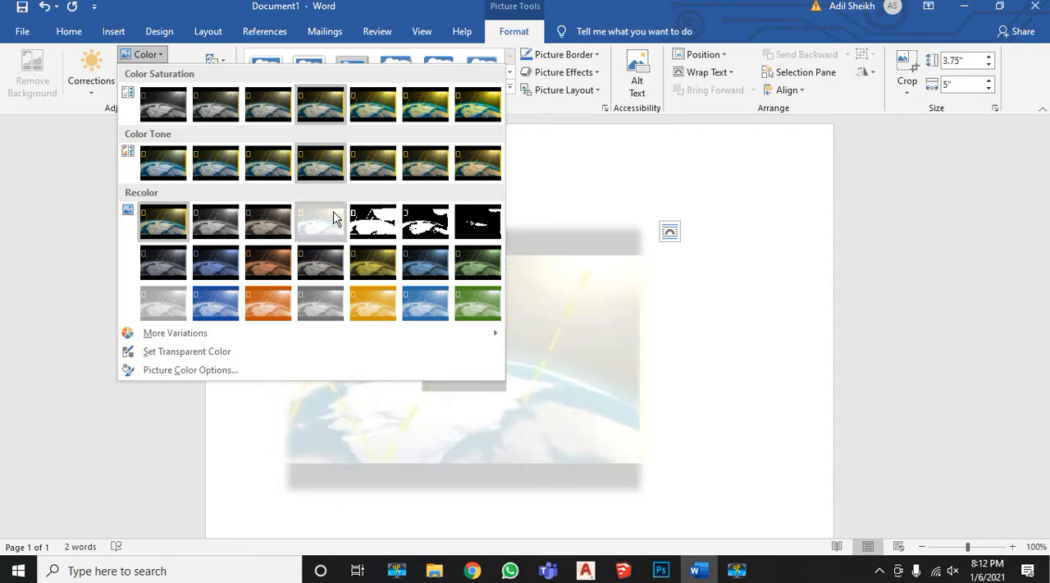
click(160, 309)
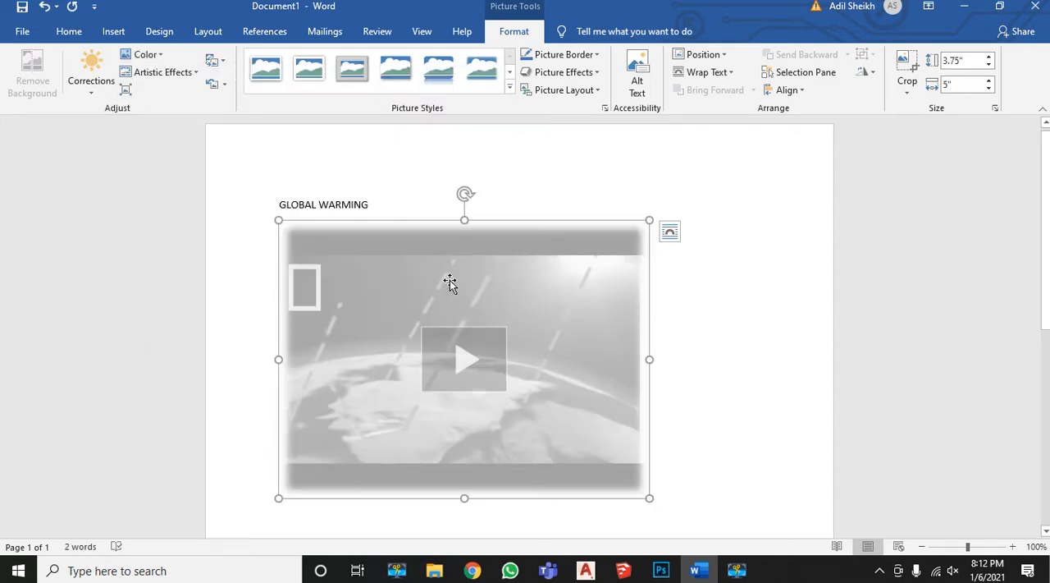
click(704, 298)
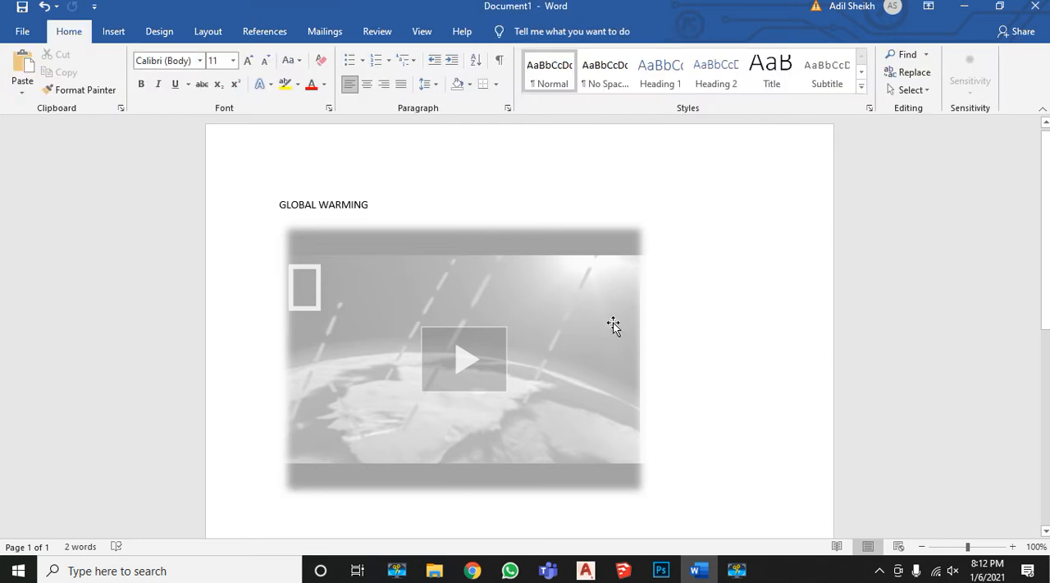
Play the embedded video inside the document and close the player
click(451, 356)
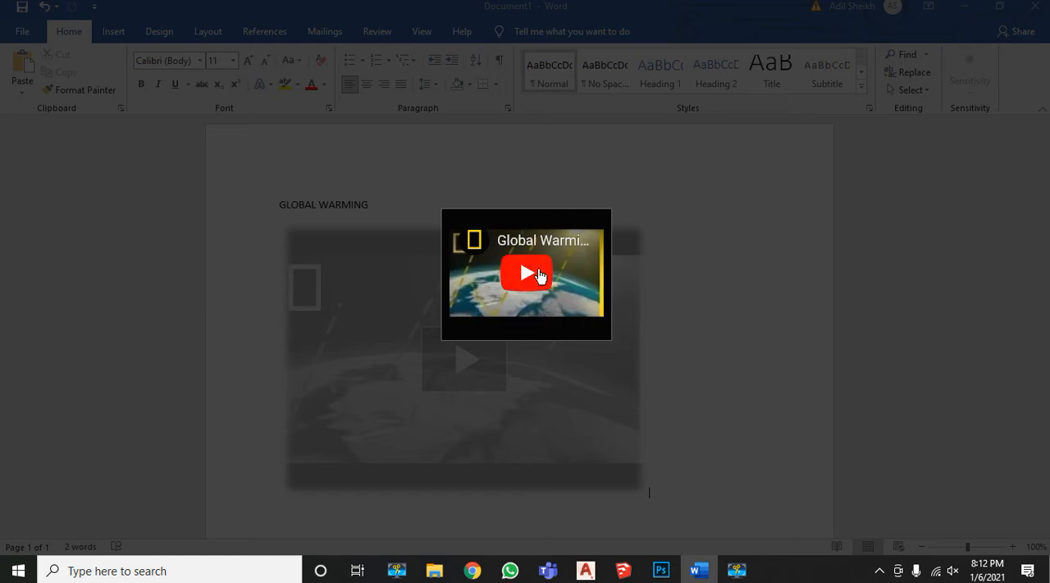
click(539, 275)
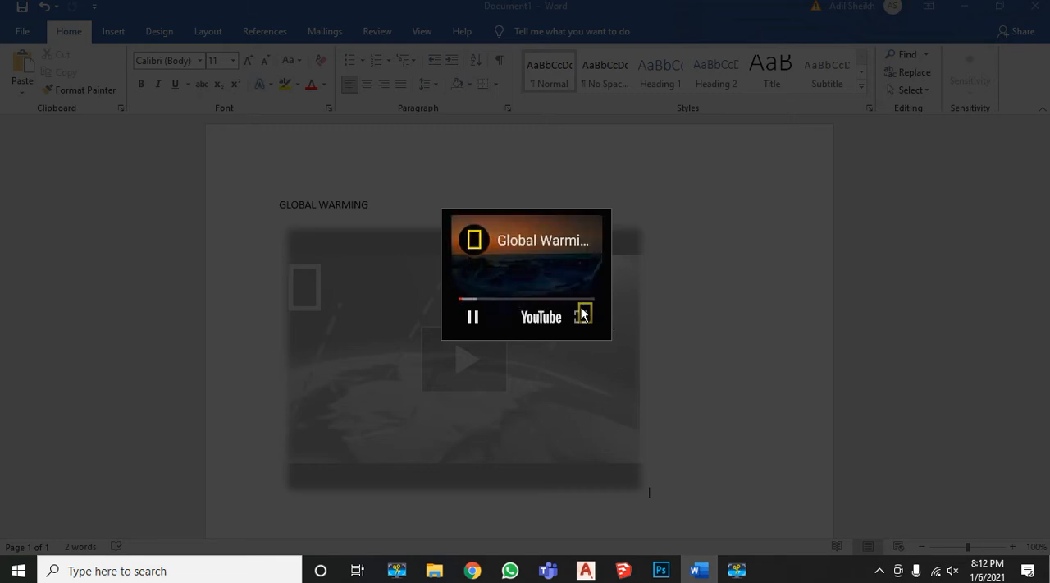
click(693, 313)
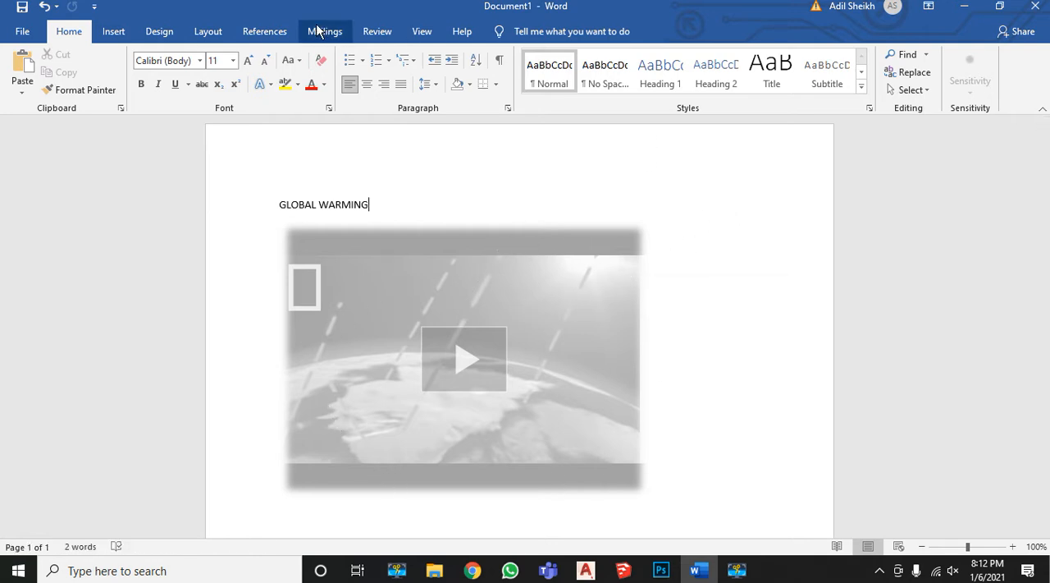
Select the video and set its picture border to the darker orange theme color
click(432, 259)
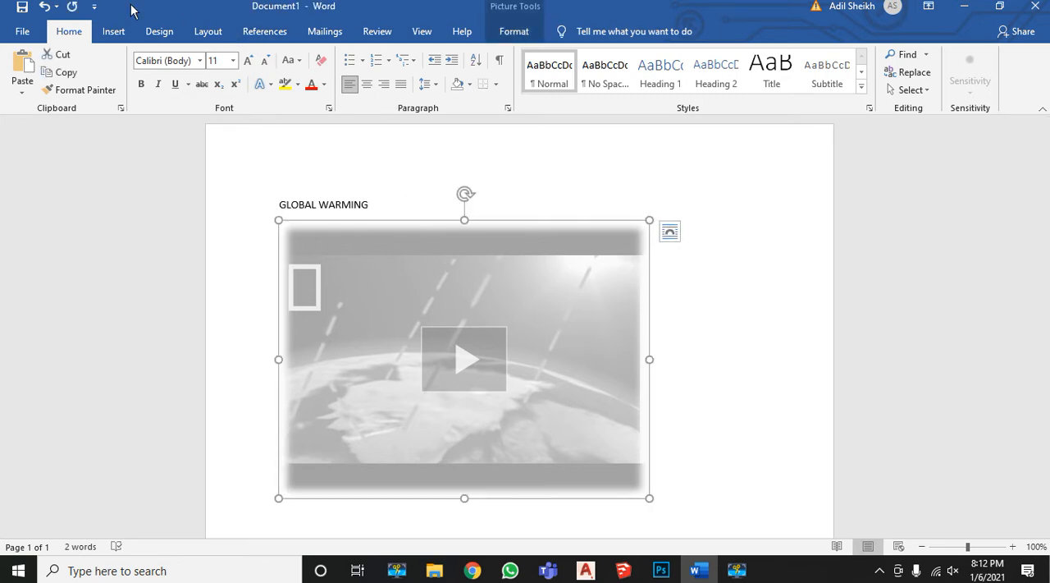
click(113, 35)
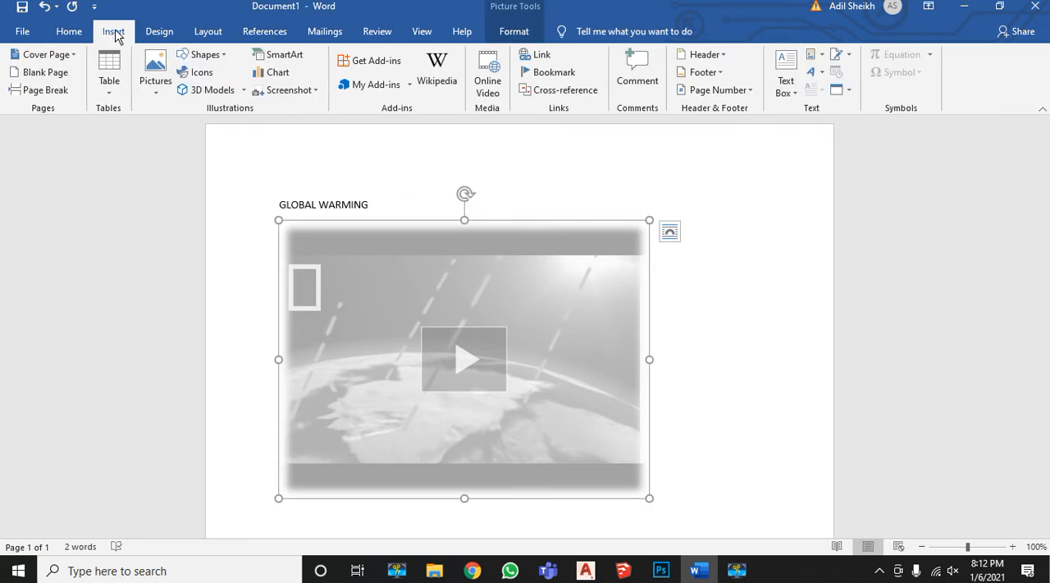
click(520, 31)
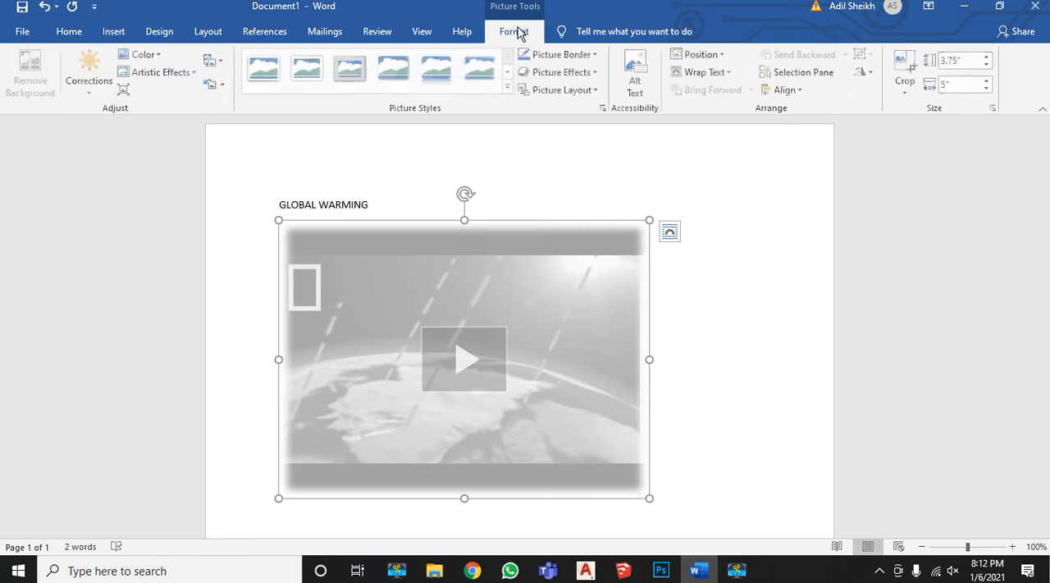
click(564, 54)
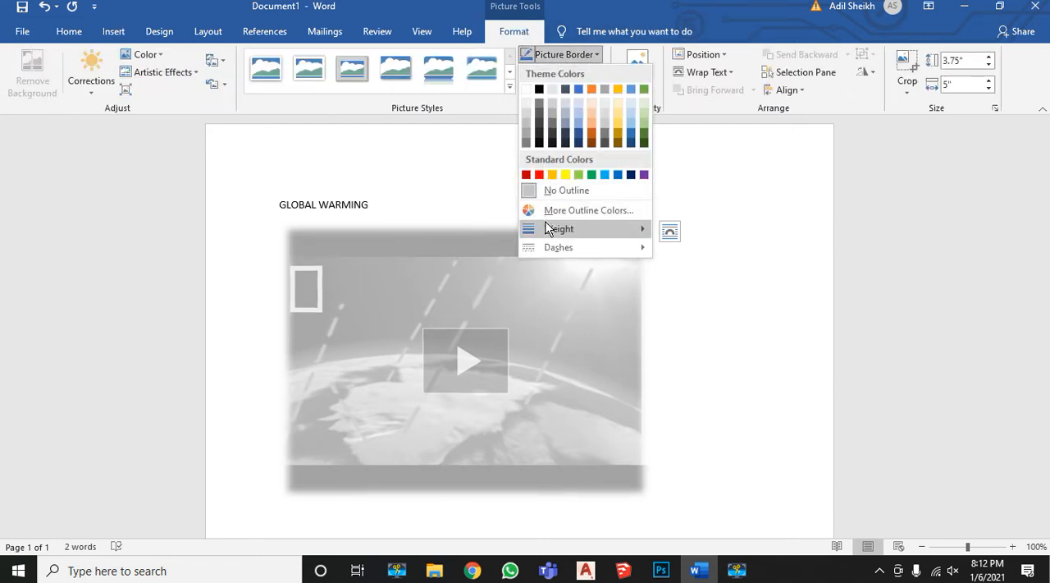
mouse_move(548, 228)
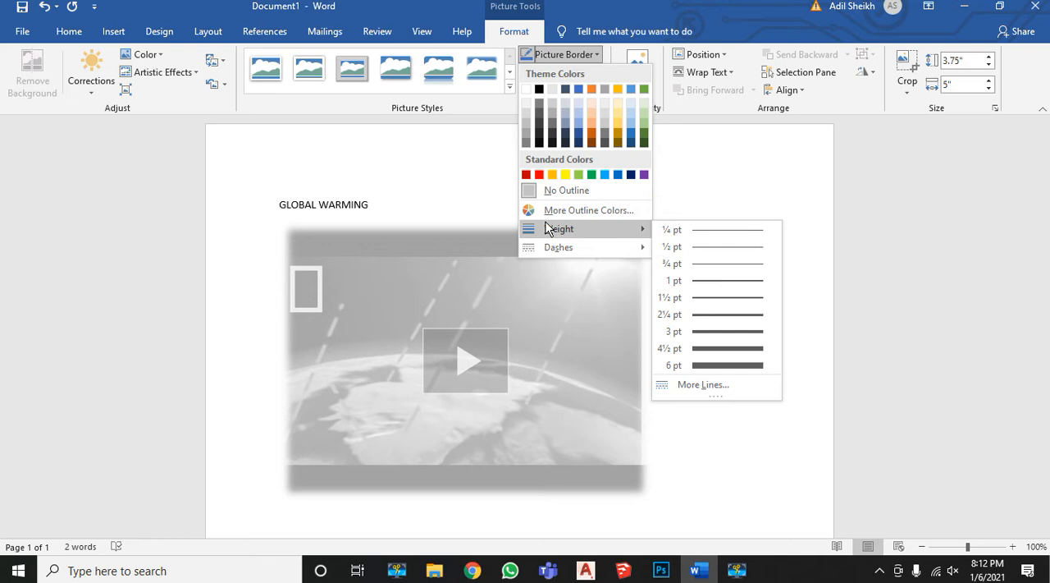
click(593, 138)
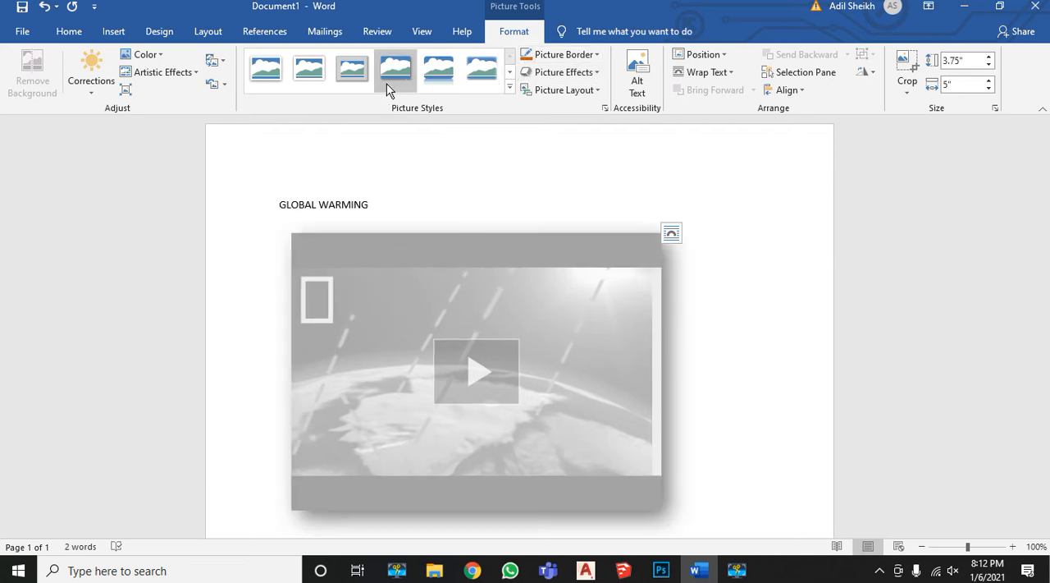
Apply the beveled white matte picture style to the video and change its border color to standard red
click(313, 71)
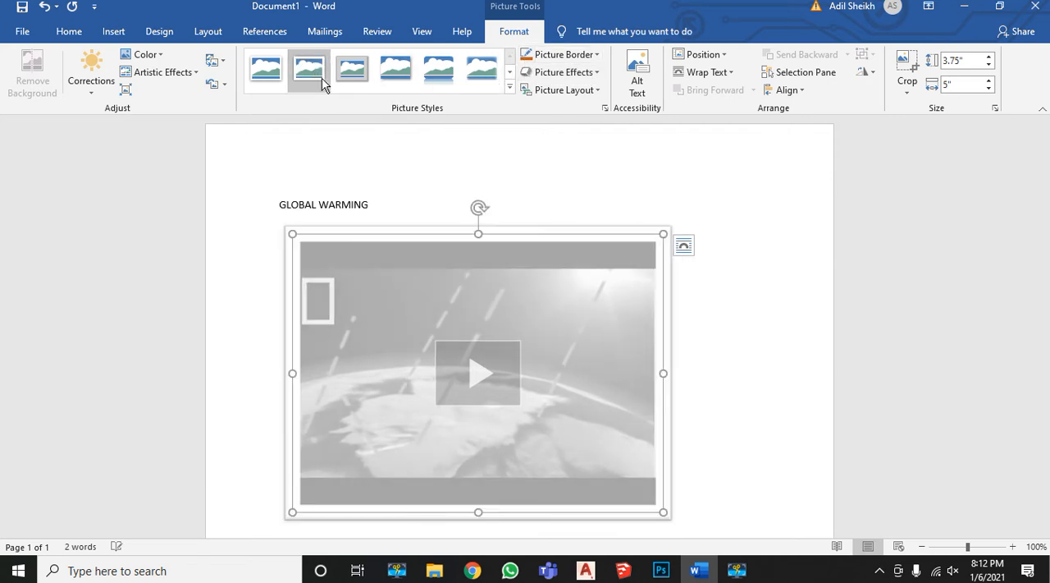
click(579, 59)
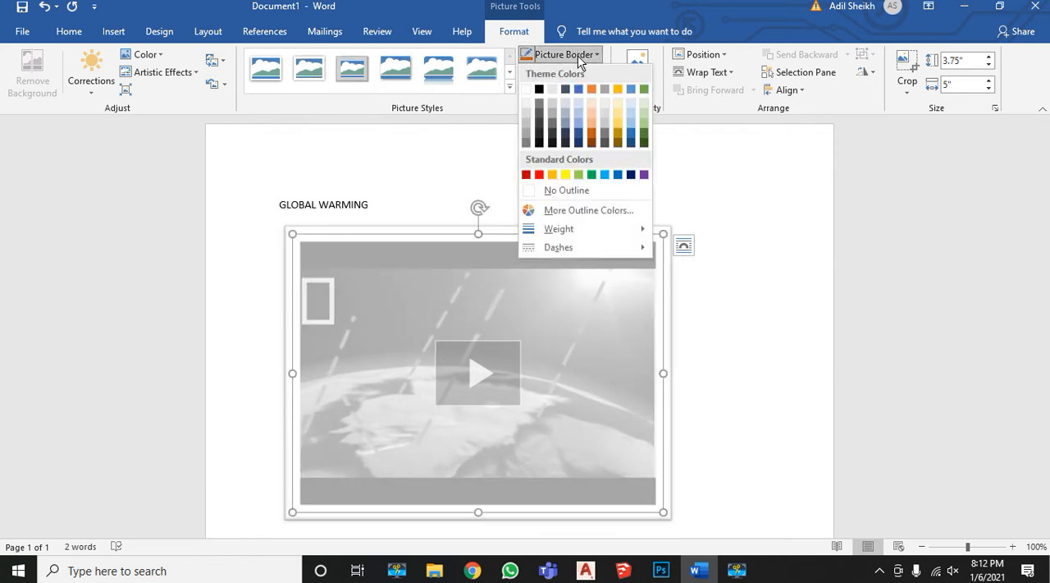
click(539, 174)
click(711, 171)
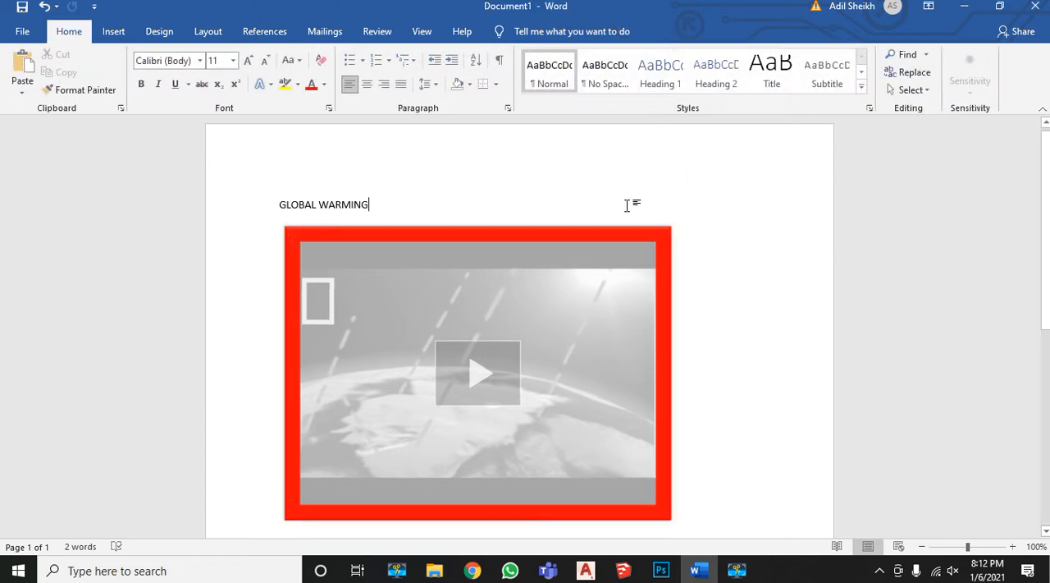
Select the video and add the largest orange glow variation around its frame
click(595, 260)
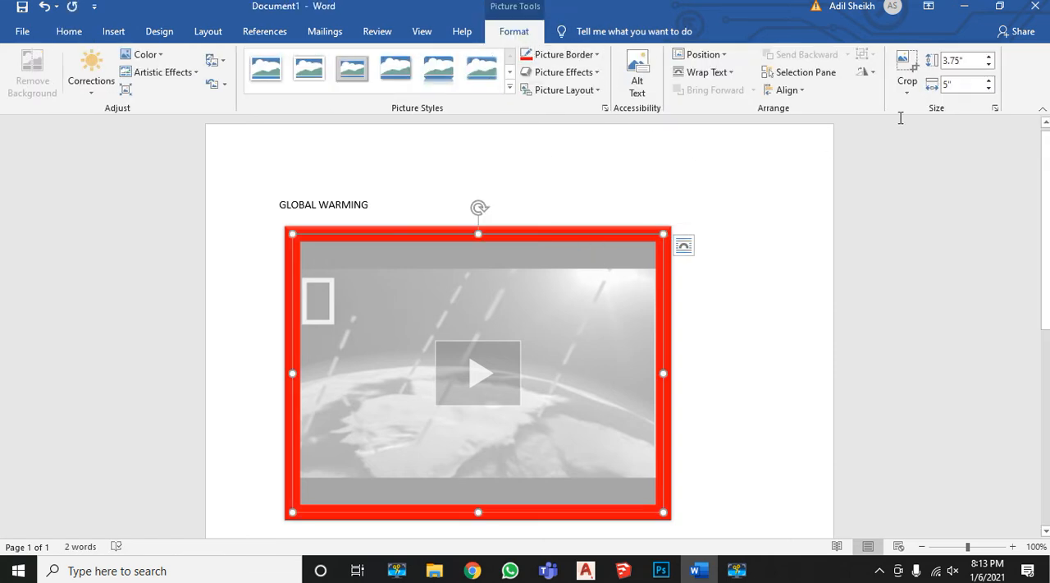
click(726, 55)
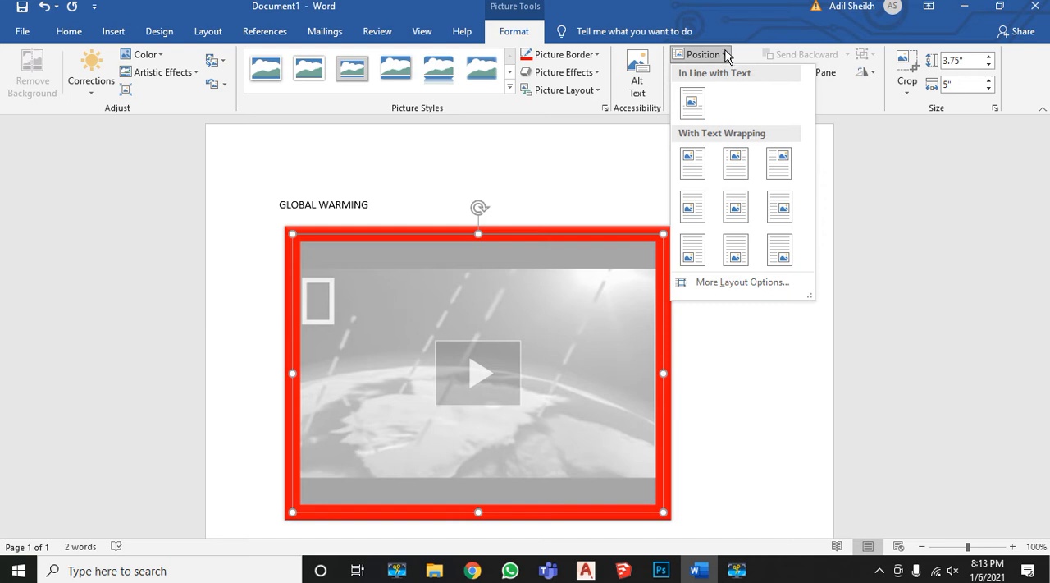
click(725, 55)
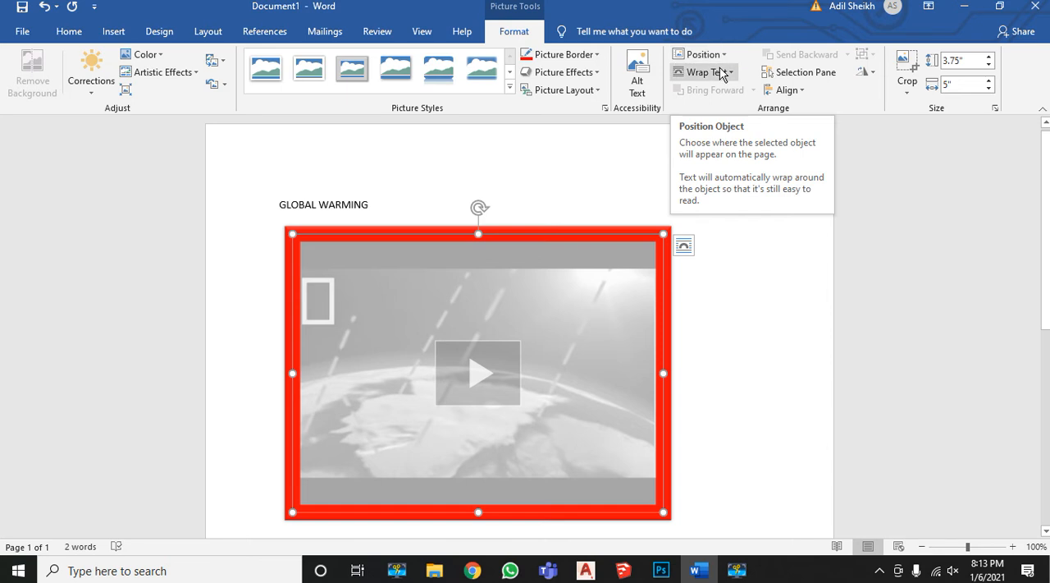
click(597, 73)
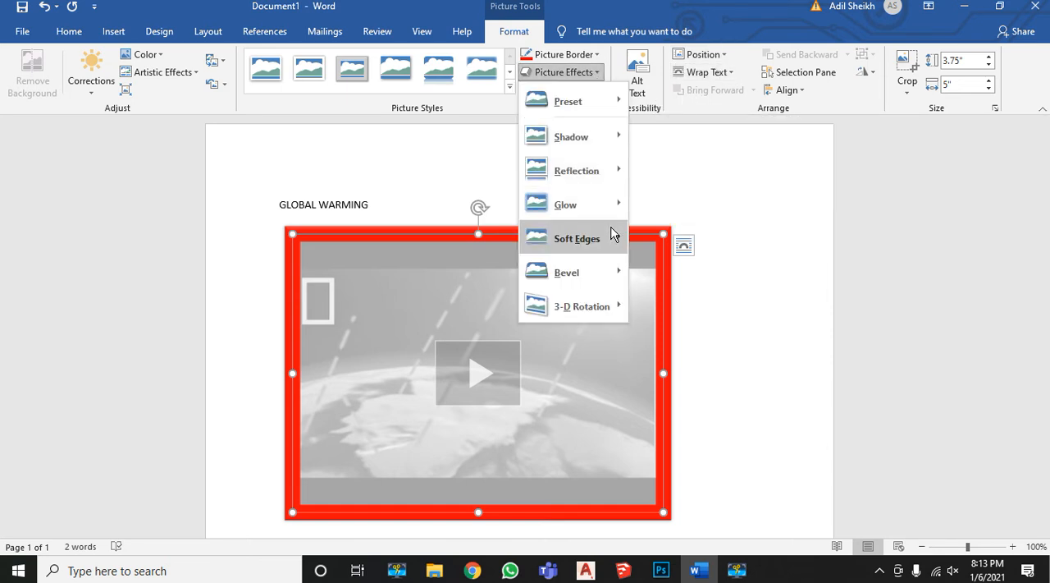
mouse_move(600, 206)
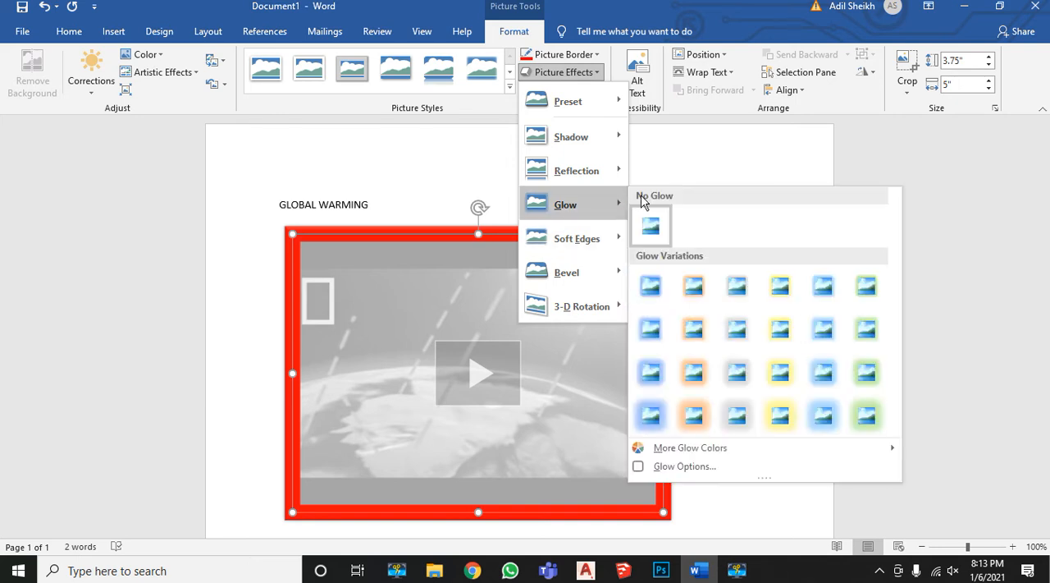
click(693, 416)
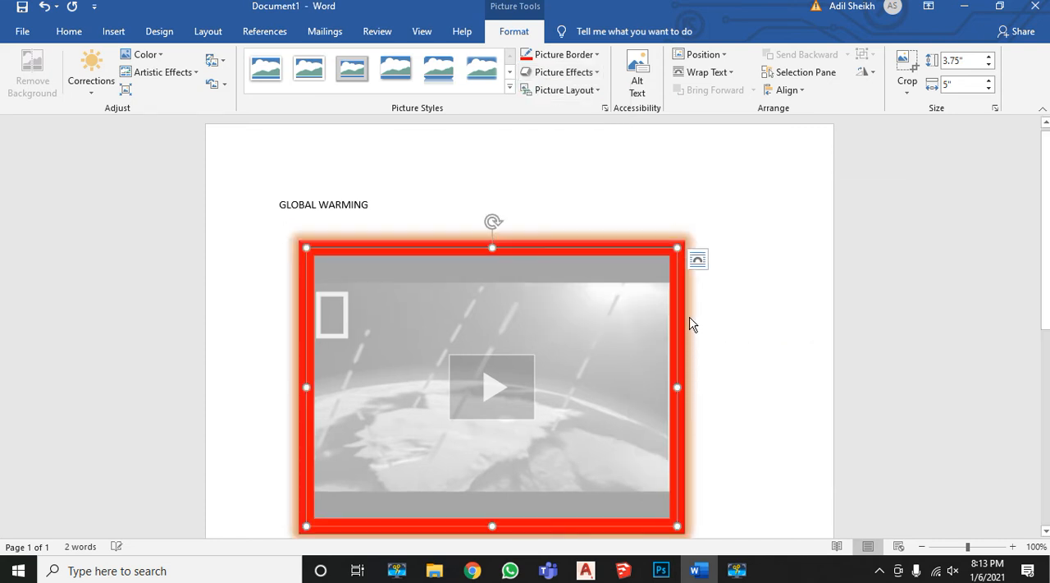
Deselect the video, play it in the document's embedded player and try to show it in full screen
click(712, 292)
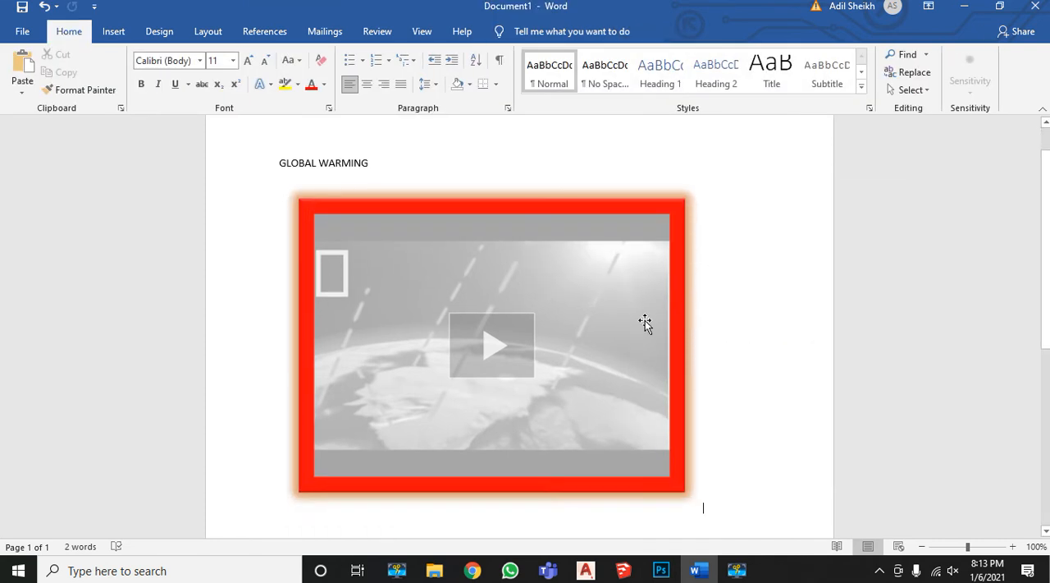
click(503, 359)
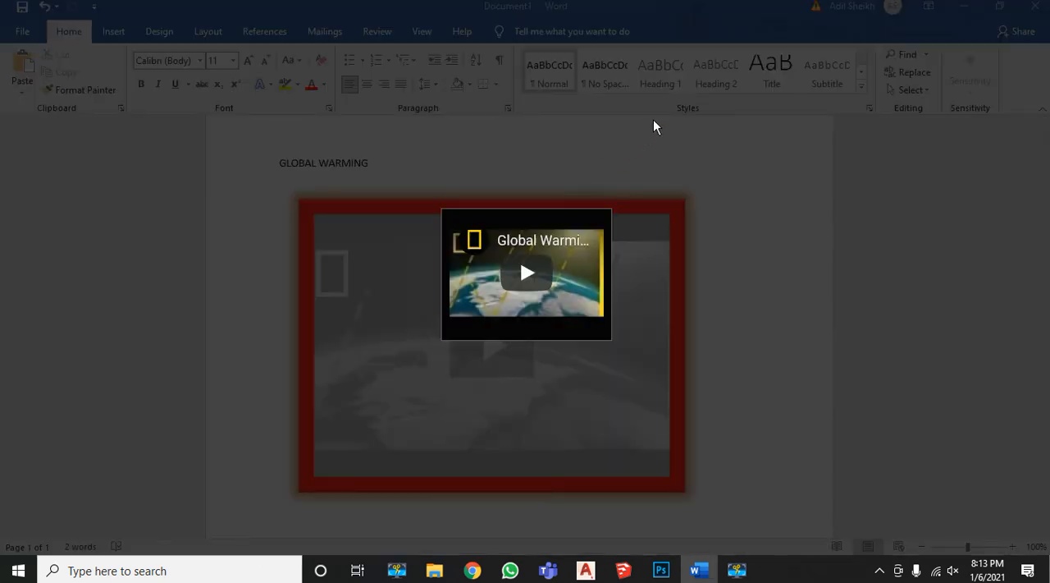
click(525, 274)
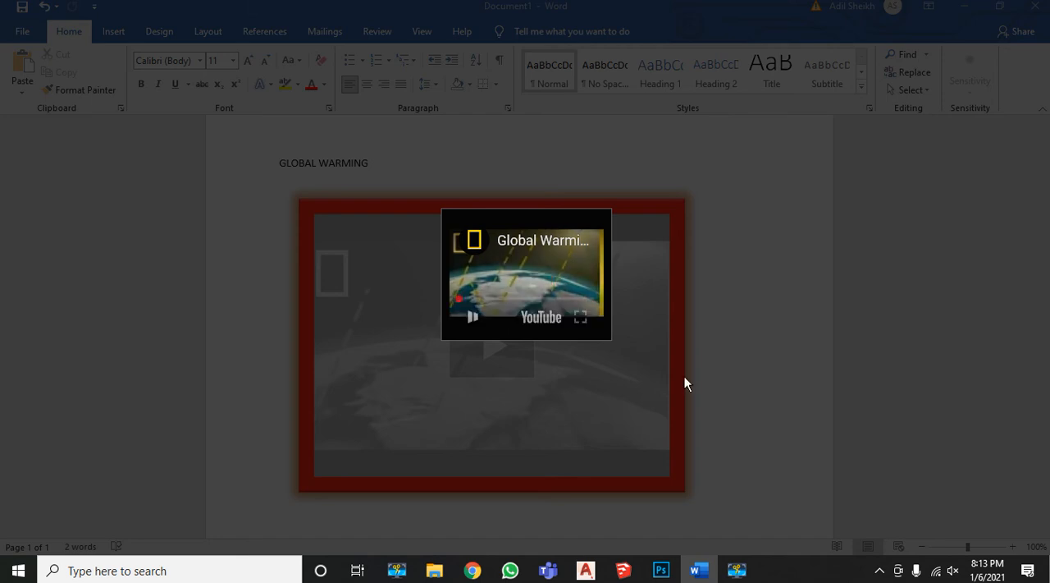
click(581, 319)
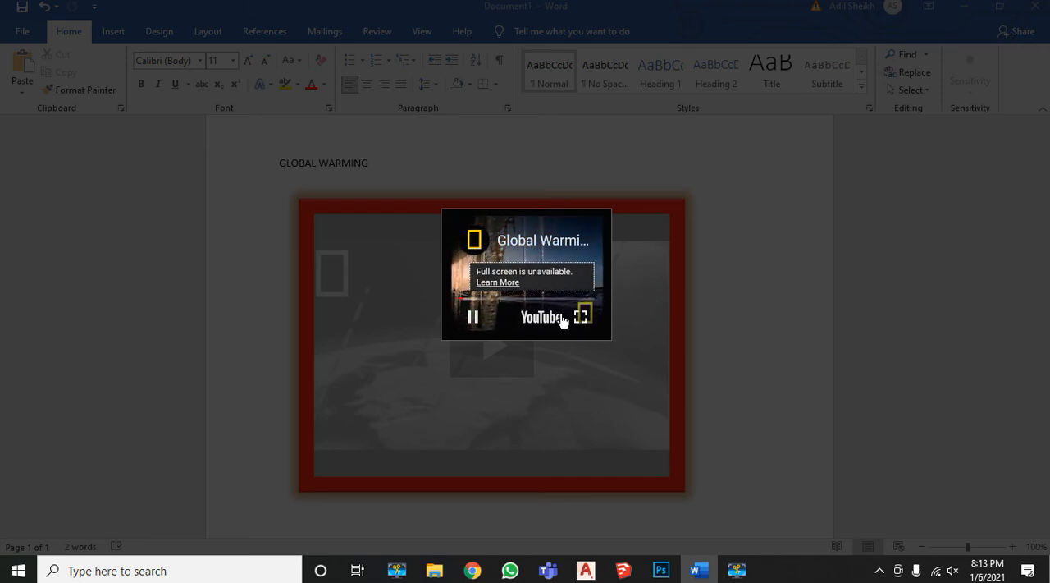
Open the playing video's YouTube page in the browser from its title, and close the embedded player back in Word
click(544, 245)
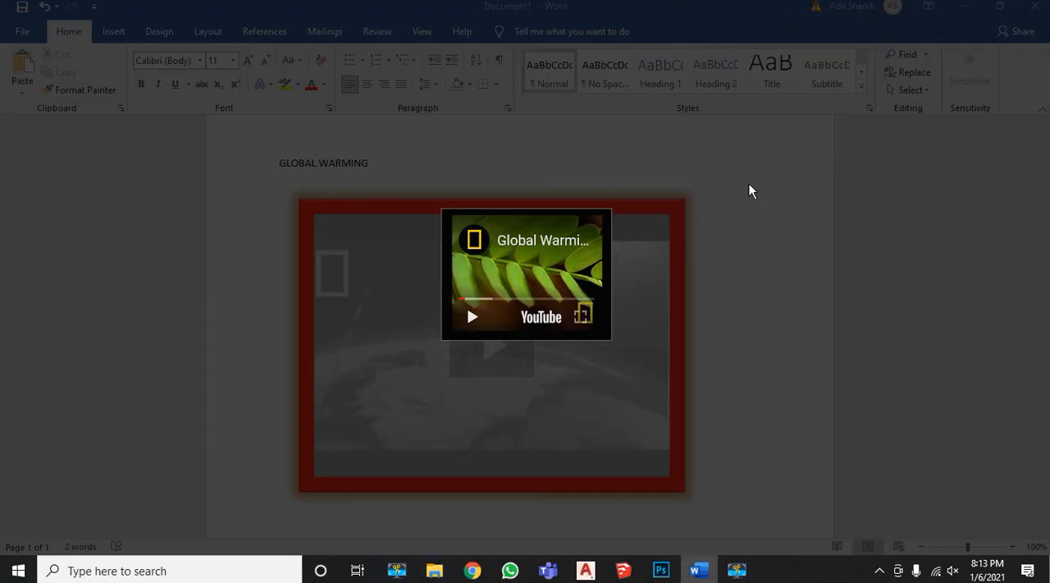
click(786, 211)
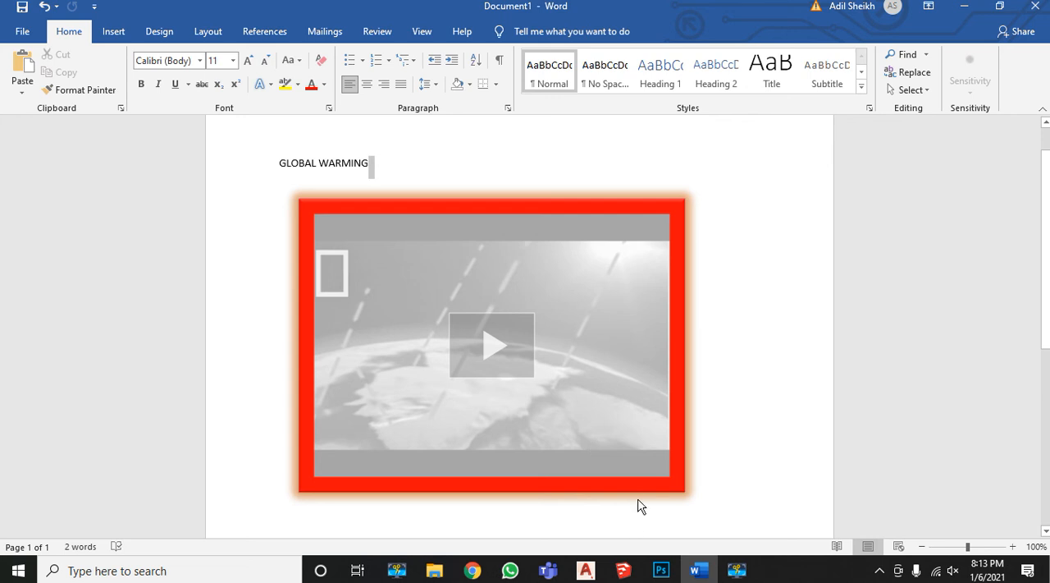
Delete the formatted video below the GLOBAL WARMING heading
click(643, 382)
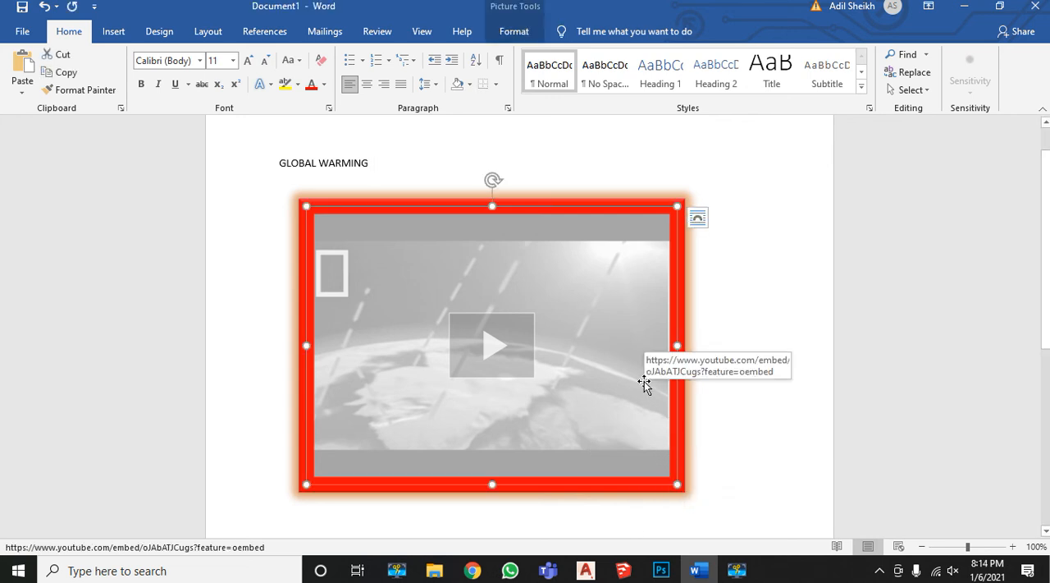
key(Delete)
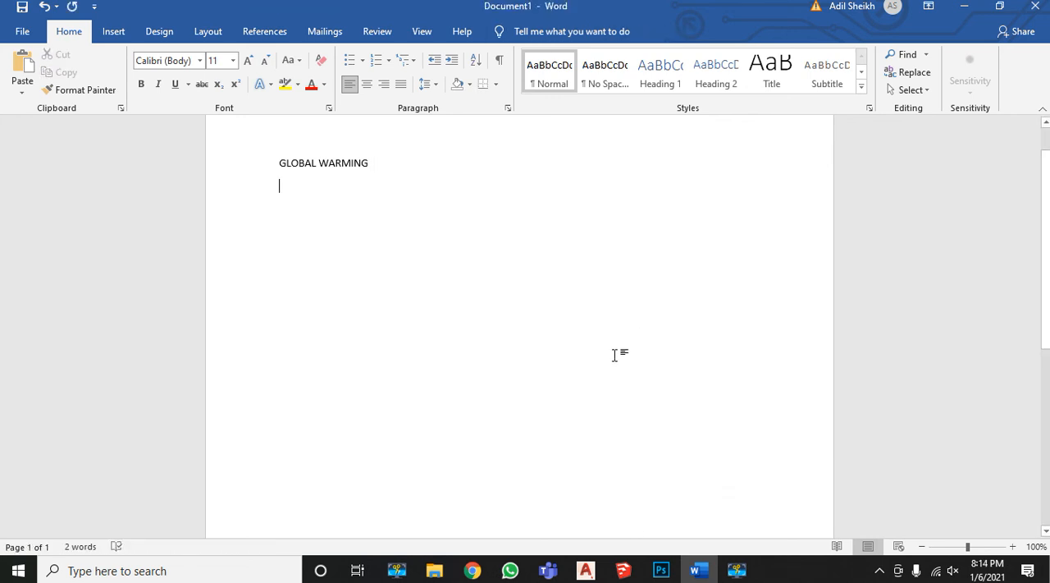